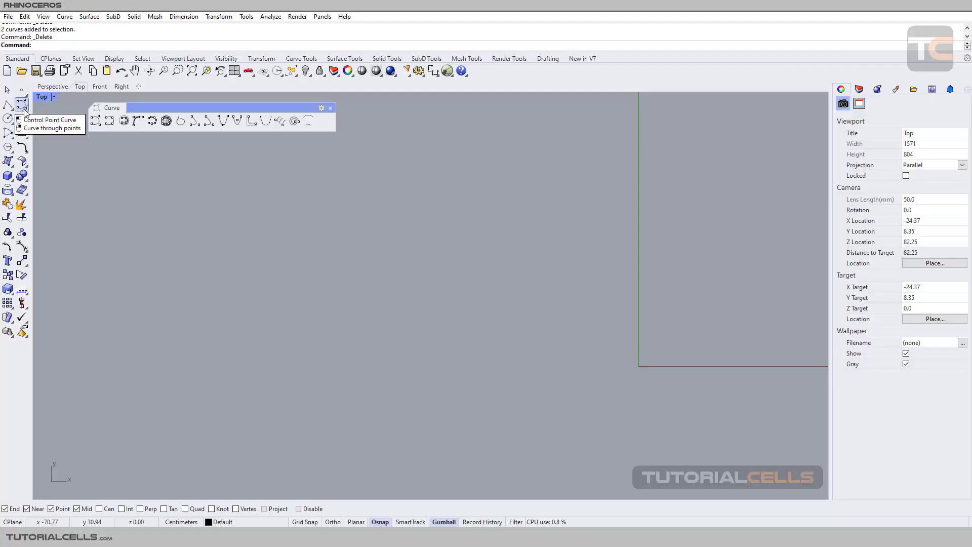
- Start the Conic command from the Curve flyout in the left toolbar
{"action": "left_click", "coordinate": [25, 110]}
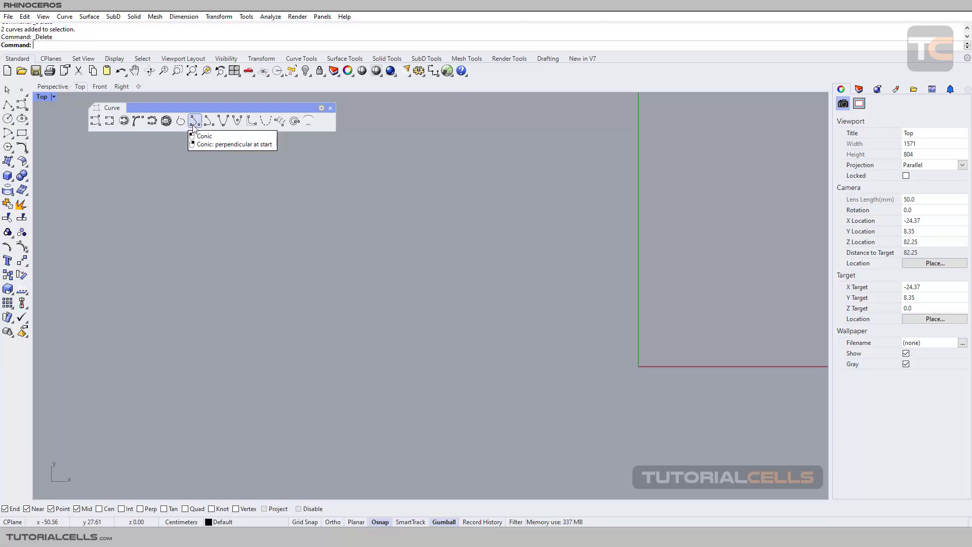
{"action": "left_click", "coordinate": [193, 122]}
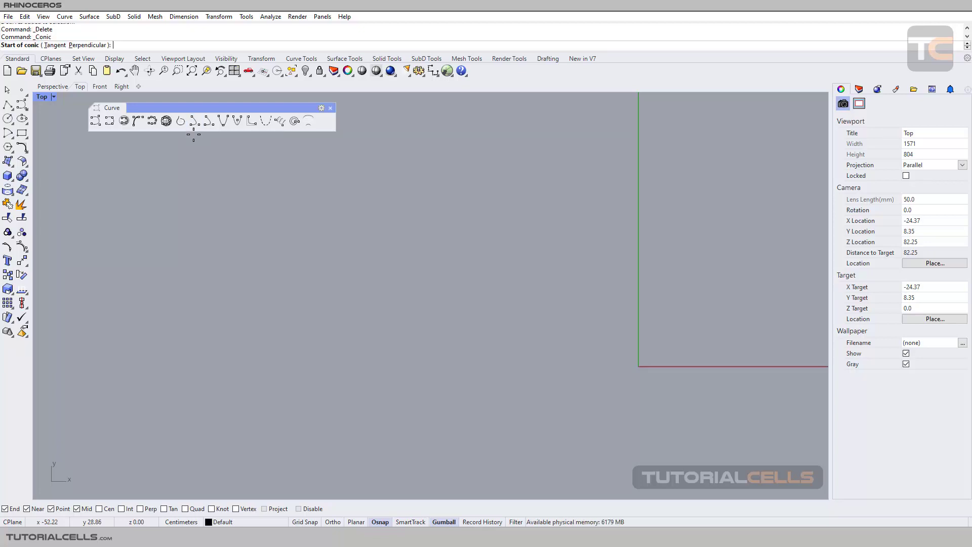
- Draw a trial arch conic from start, end, apex and curvature points, then delete it
{"action": "left_click", "coordinate": [228, 288]}
{"action": "left_click", "coordinate": [359, 285]}
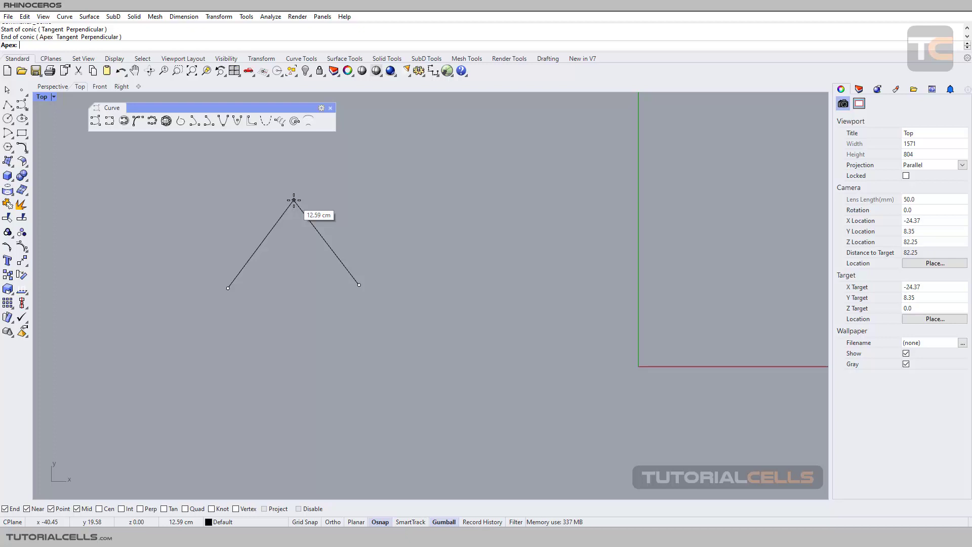
{"action": "left_click", "coordinate": [294, 201]}
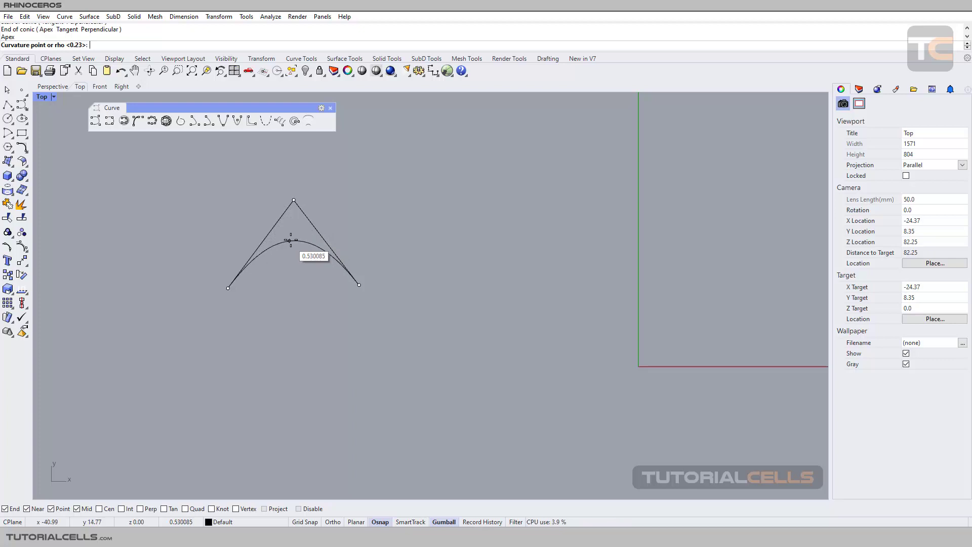
{"action": "left_click", "coordinate": [295, 237]}
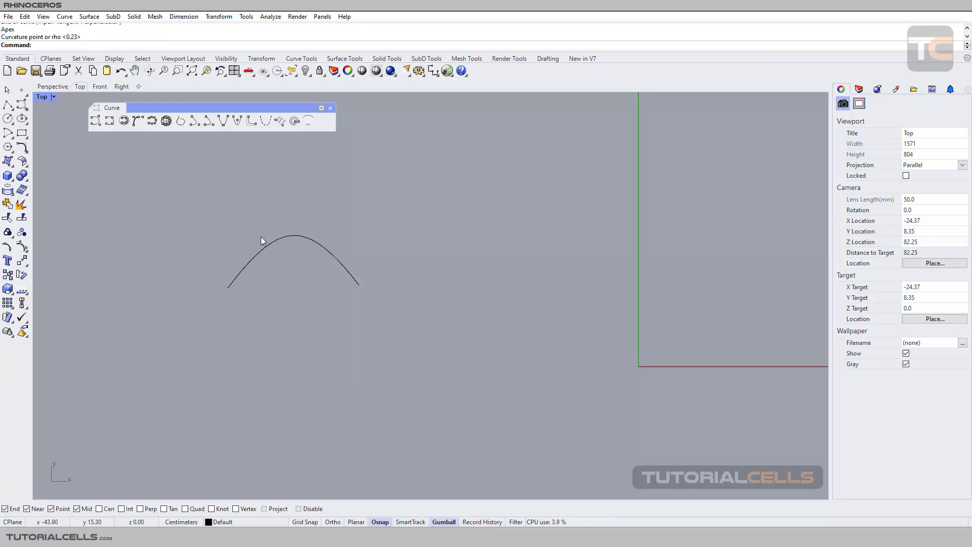
{"action": "left_click", "coordinate": [308, 240]}
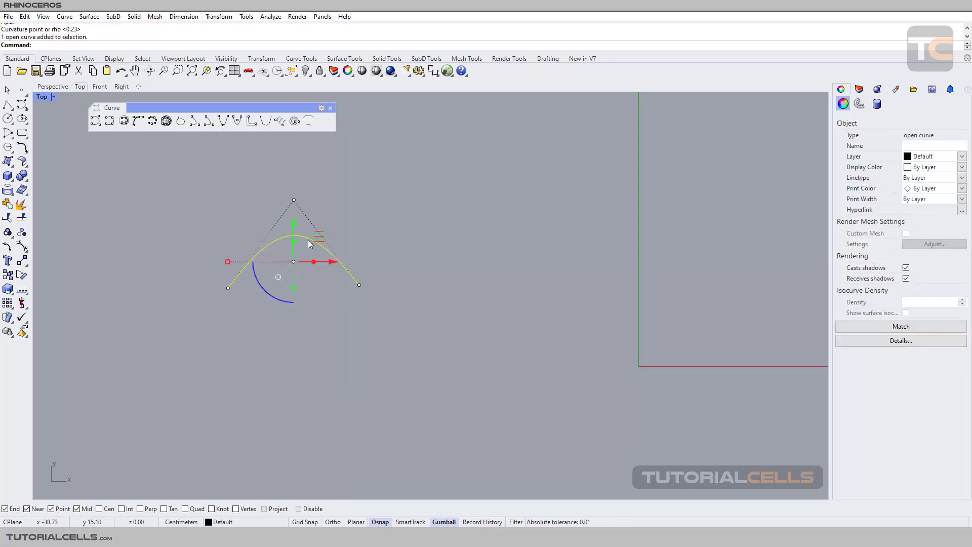
{"action": "key", "text": "Delete"}
- Draw the long diagonal polyline and finish it
{"action": "left_click", "coordinate": [7, 105]}
{"action": "left_click", "coordinate": [149, 221]}
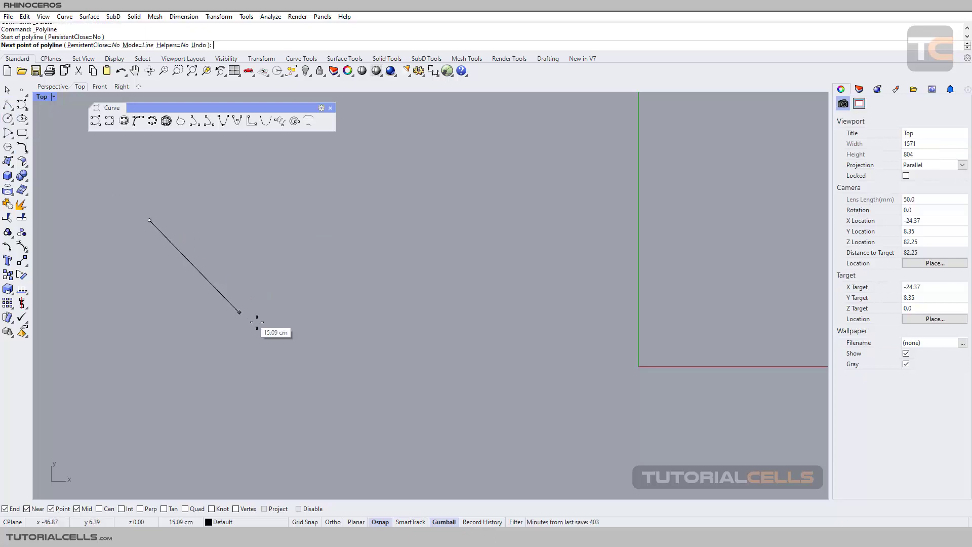
{"action": "left_click", "coordinate": [235, 333]}
{"action": "key", "text": "Return"}
{"action": "key", "text": "Return"}
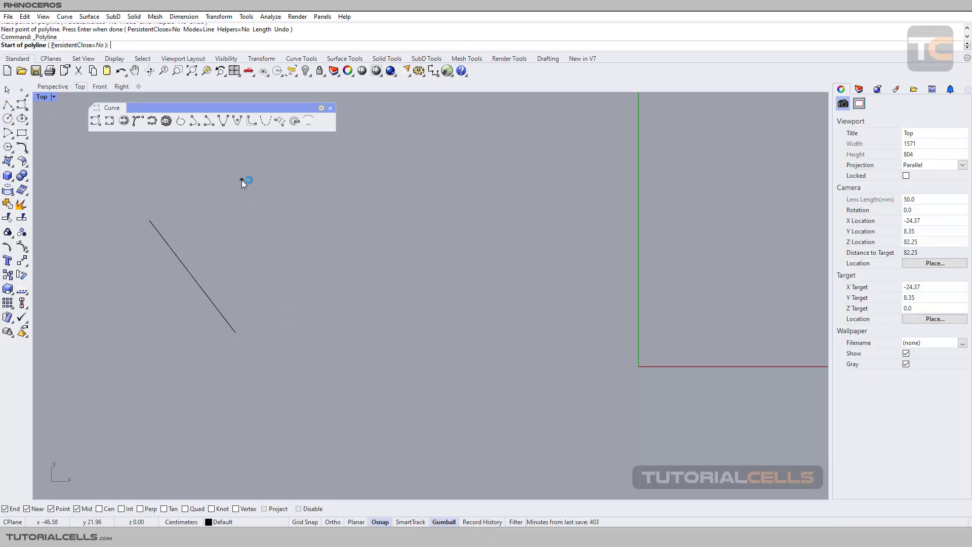
- Draw a steeper, shorter second line to the right and frame both lines
{"action": "left_click", "coordinate": [261, 178]}
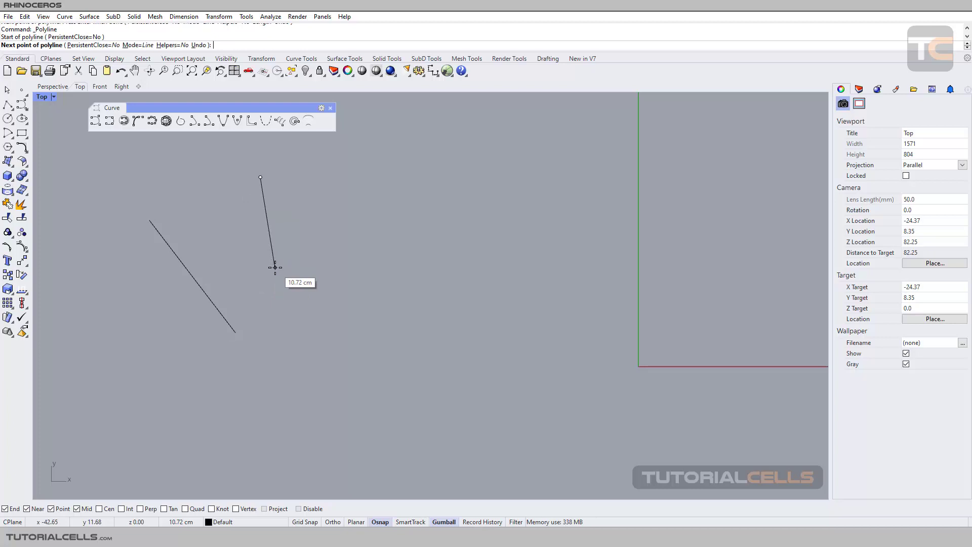
{"action": "left_click", "coordinate": [275, 267]}
{"action": "key", "text": "Return"}
{"action": "scroll", "coordinate": [246, 256], "scroll_direction": "up", "scroll_amount": 3}
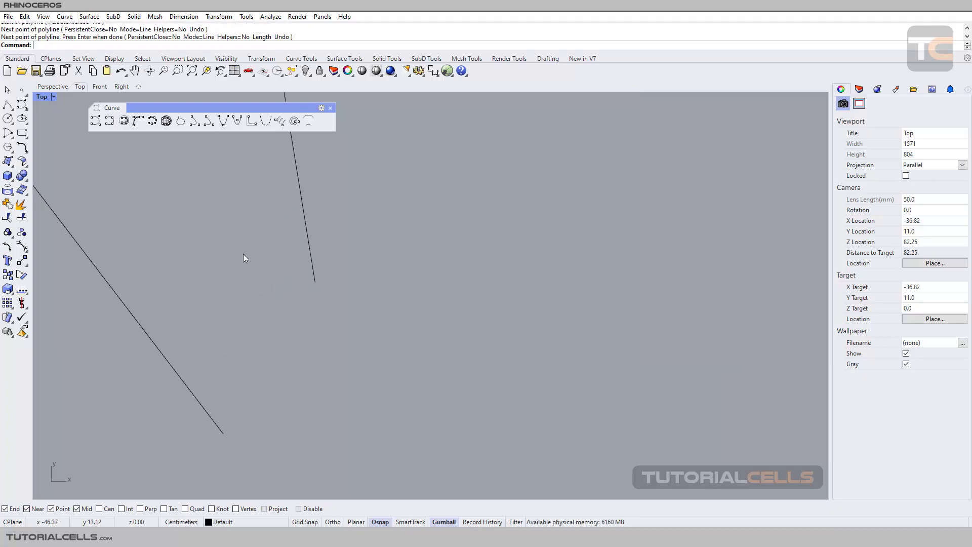
{"action": "right_click_drag", "start_coordinate": [243, 253], "coordinate": [397, 285]}
{"action": "scroll", "coordinate": [397, 285], "scroll_direction": "down", "scroll_amount": 2}
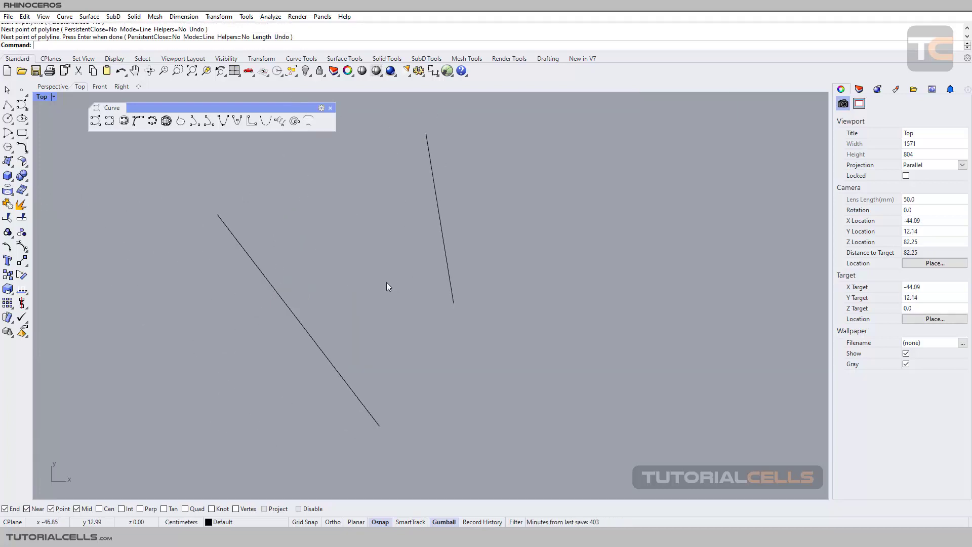
{"action": "right_click", "coordinate": [195, 124]}
{"action": "right_click_drag", "start_coordinate": [327, 260], "coordinate": [341, 218]}
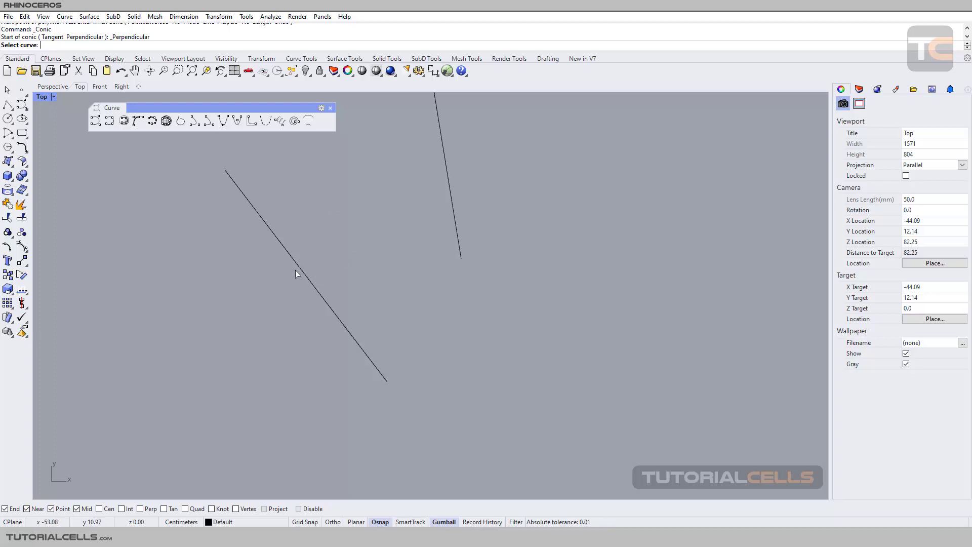
{"action": "right_click_drag", "start_coordinate": [321, 257], "coordinate": [294, 270]}
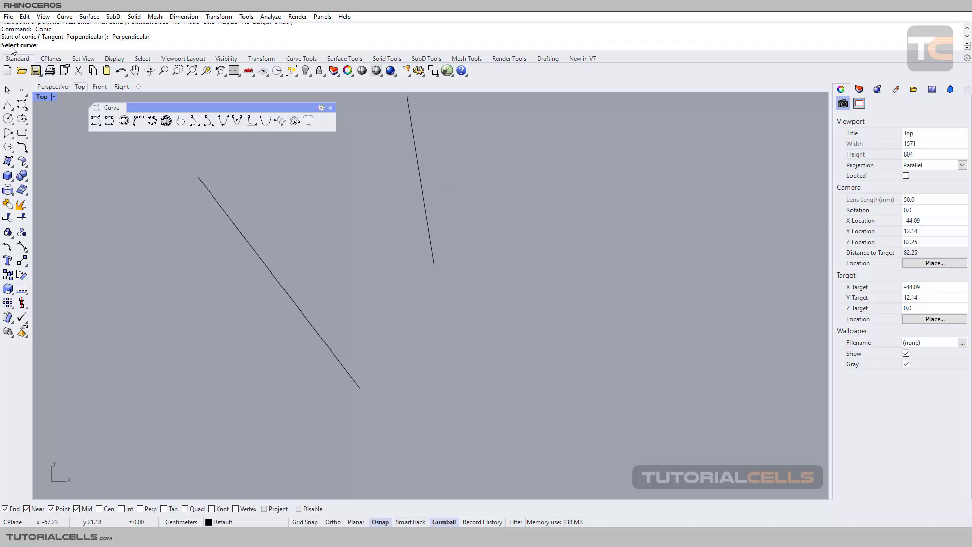
{"action": "left_click", "coordinate": [291, 298]}
{"action": "left_click", "coordinate": [296, 303]}
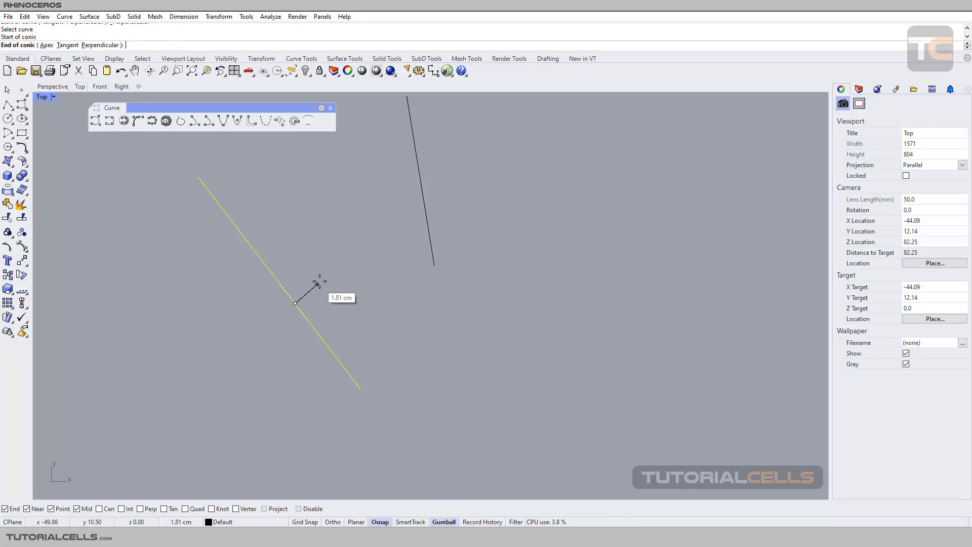
{"action": "left_click", "coordinate": [310, 191]}
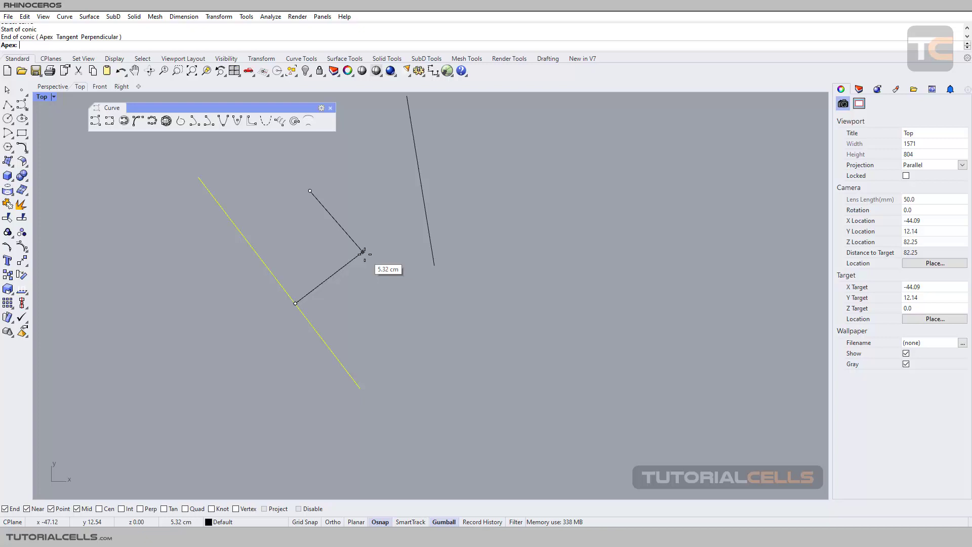
{"action": "left_click", "coordinate": [368, 249]}
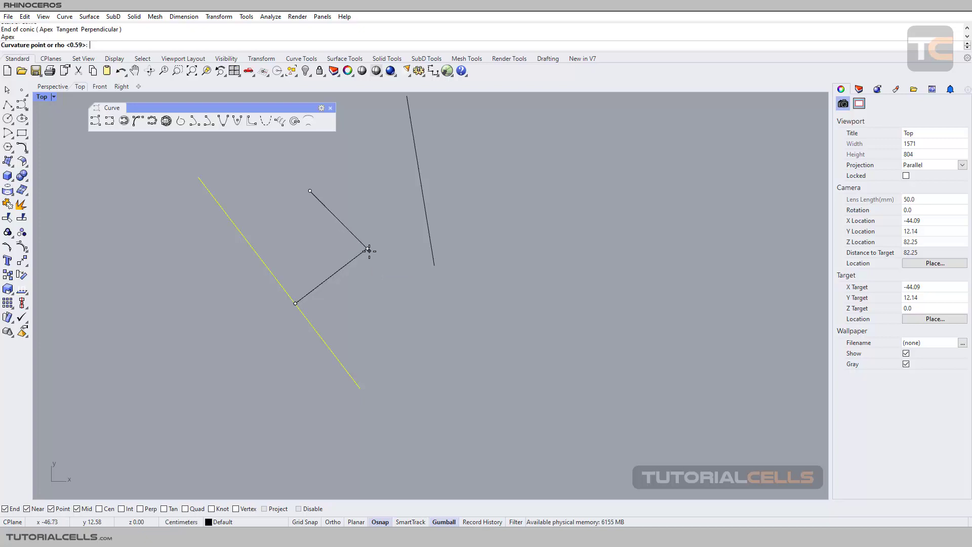
{"action": "left_click", "coordinate": [333, 251]}
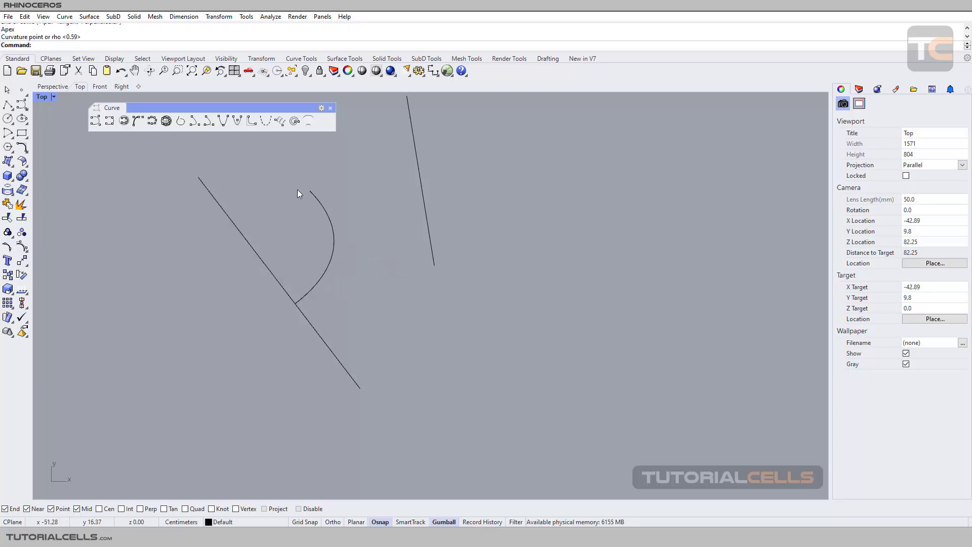
{"action": "left_click", "coordinate": [310, 290]}
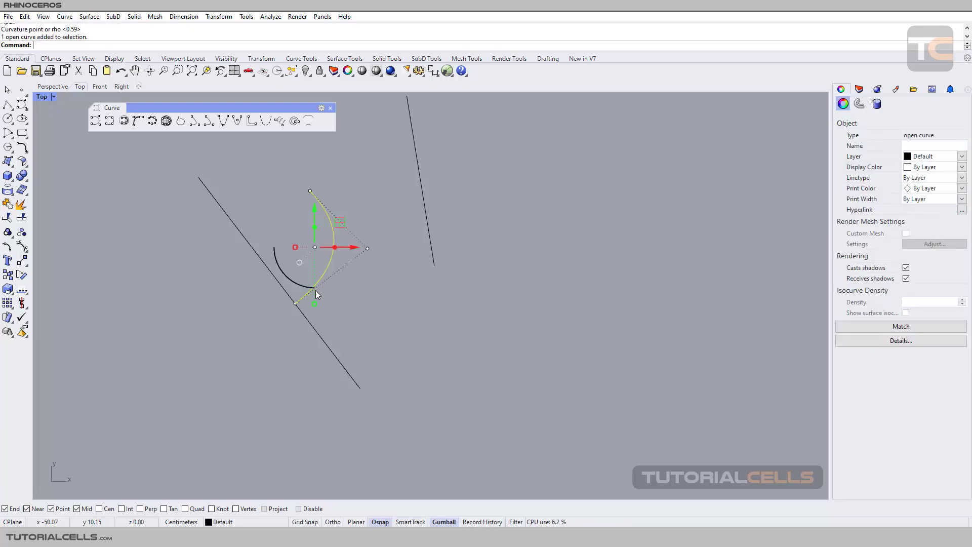
{"action": "key", "text": "Delete"}
{"action": "key", "text": "Left"}
{"action": "key", "text": "Left"}
{"action": "key", "text": "Left"}
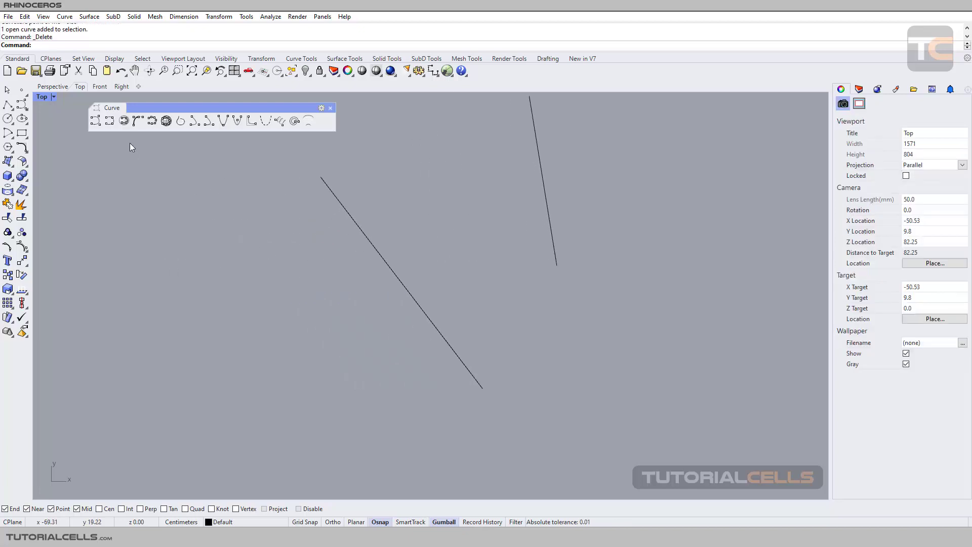
- Draw a trial conic arch using the Apex option, placing the apex before the end point
{"action": "left_click", "coordinate": [194, 121]}
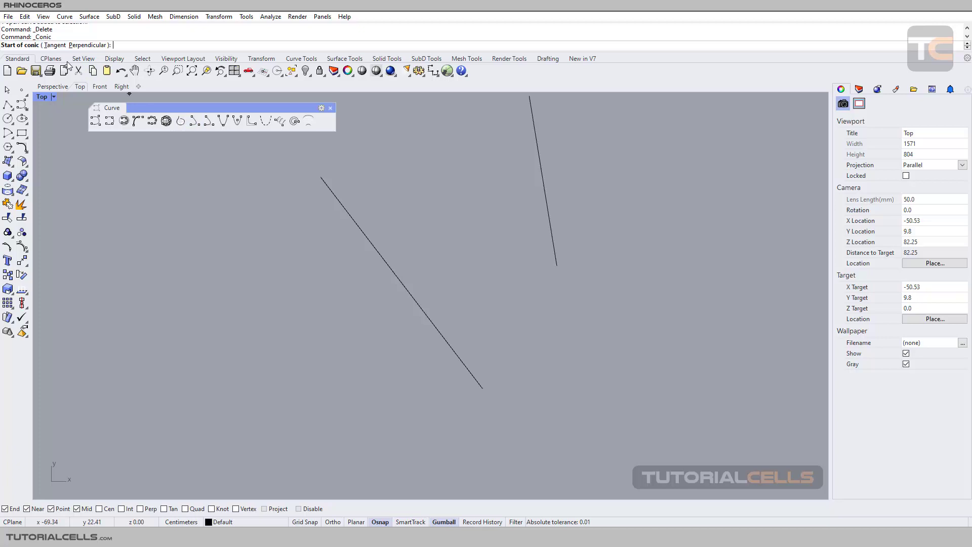
{"action": "left_click", "coordinate": [130, 277]}
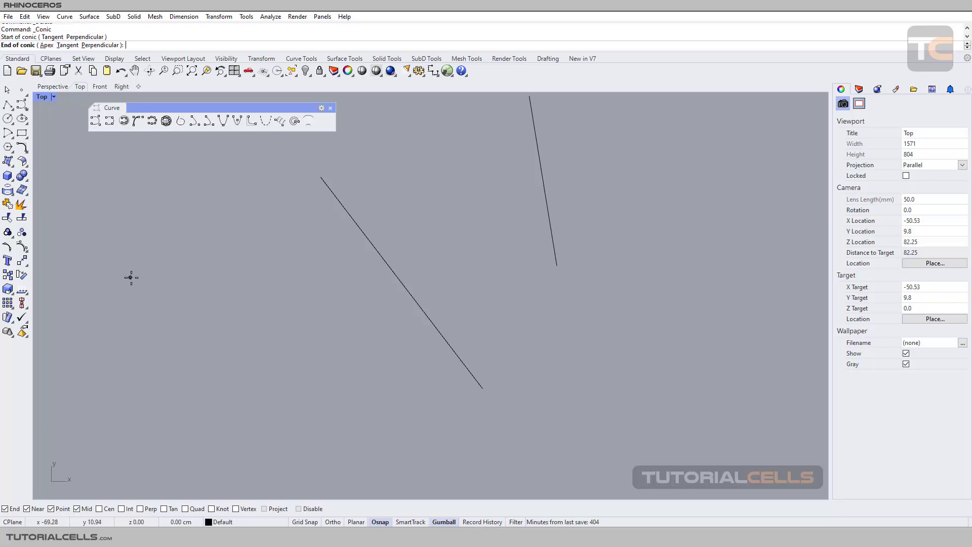
{"action": "left_click", "coordinate": [48, 45]}
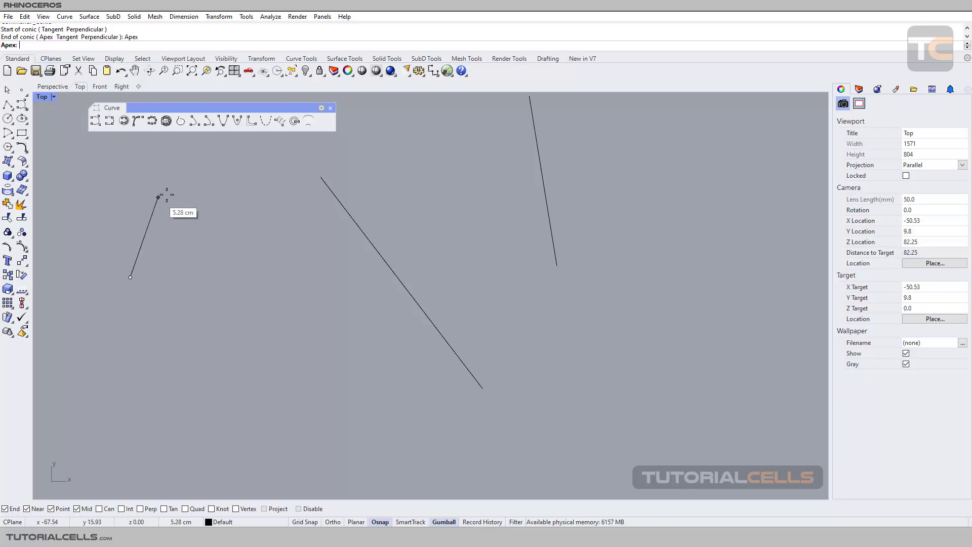
{"action": "left_click", "coordinate": [204, 173]}
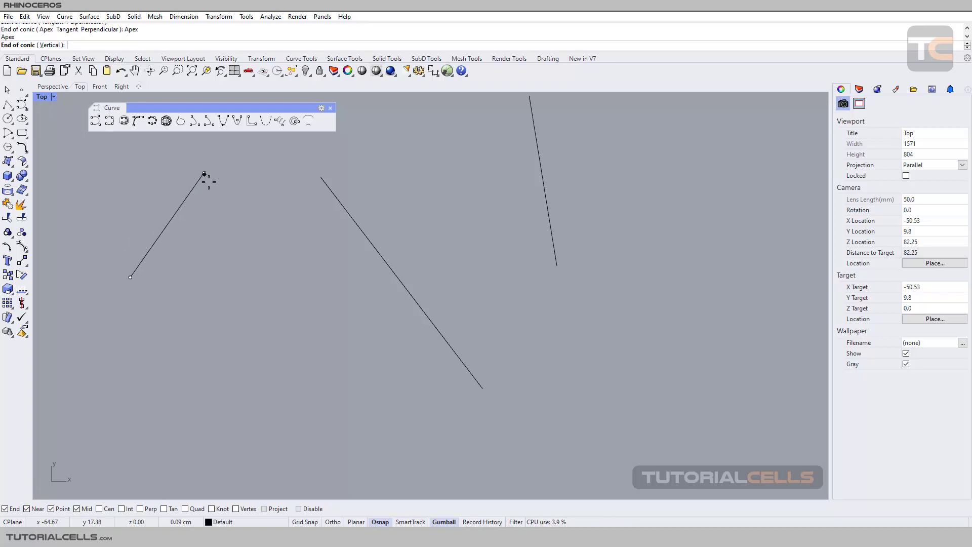
{"action": "left_click", "coordinate": [268, 274]}
{"action": "left_click", "coordinate": [205, 212]}
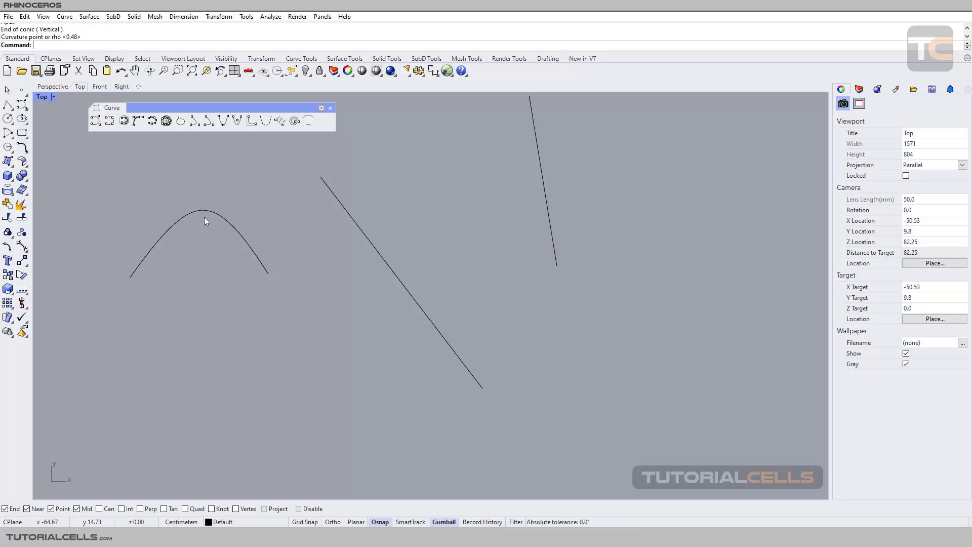
- Delete the apex-first arch and restart the Conic command
{"action": "left_click", "coordinate": [205, 212]}
{"action": "key", "text": "Delete"}
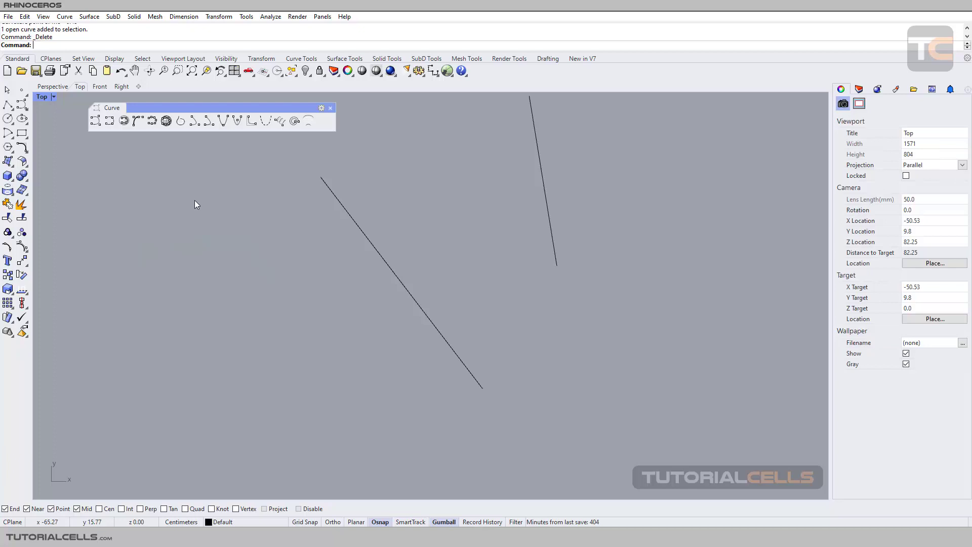
{"action": "key", "text": "Return"}
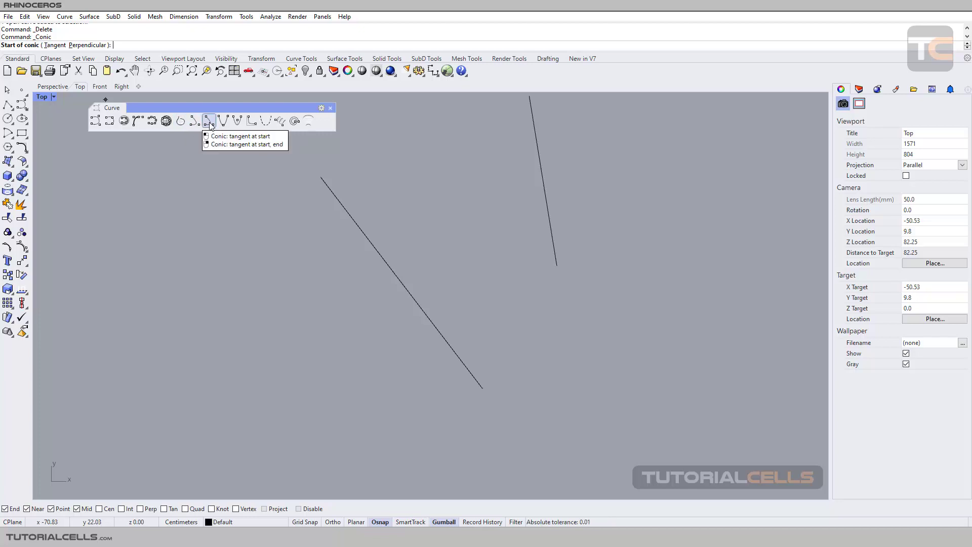
- Start the Conic tangent-at-start variant with both lines framed in the Top view
{"action": "right_click_drag", "start_coordinate": [353, 192], "coordinate": [272, 218]}
{"action": "scroll", "coordinate": [274, 213], "scroll_direction": "up", "scroll_amount": 2}
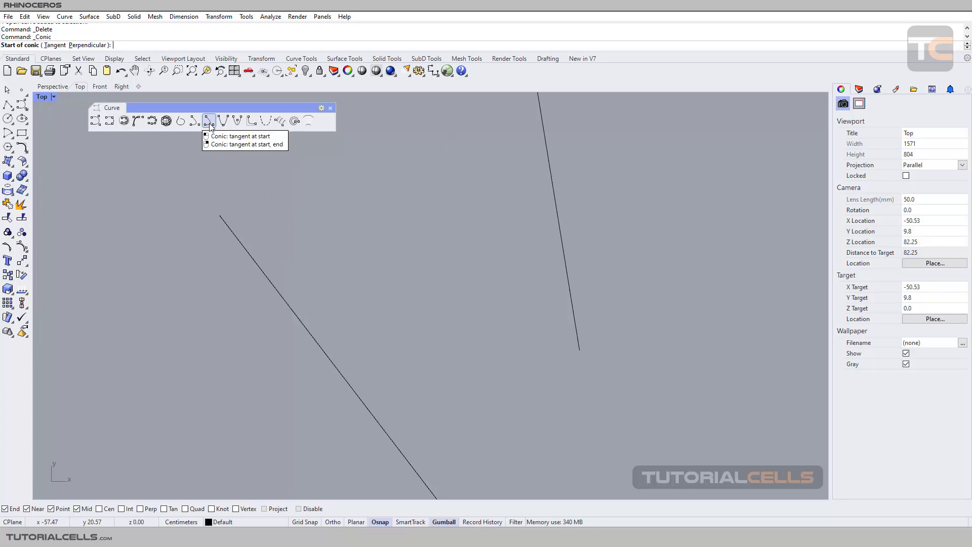
{"action": "left_click", "coordinate": [209, 123]}
{"action": "right_click_drag", "start_coordinate": [323, 236], "coordinate": [322, 191]}
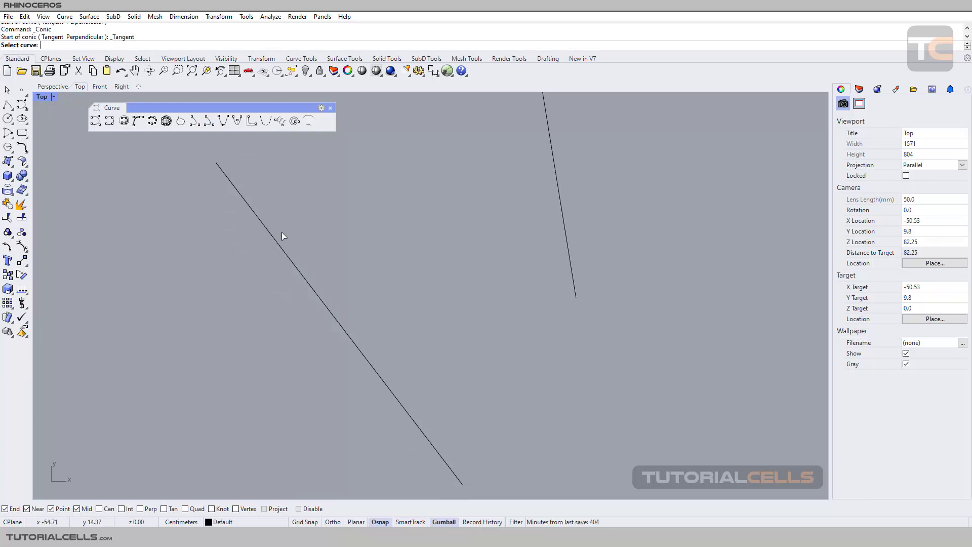
{"action": "scroll", "coordinate": [287, 256], "scroll_direction": "down", "scroll_amount": 4}
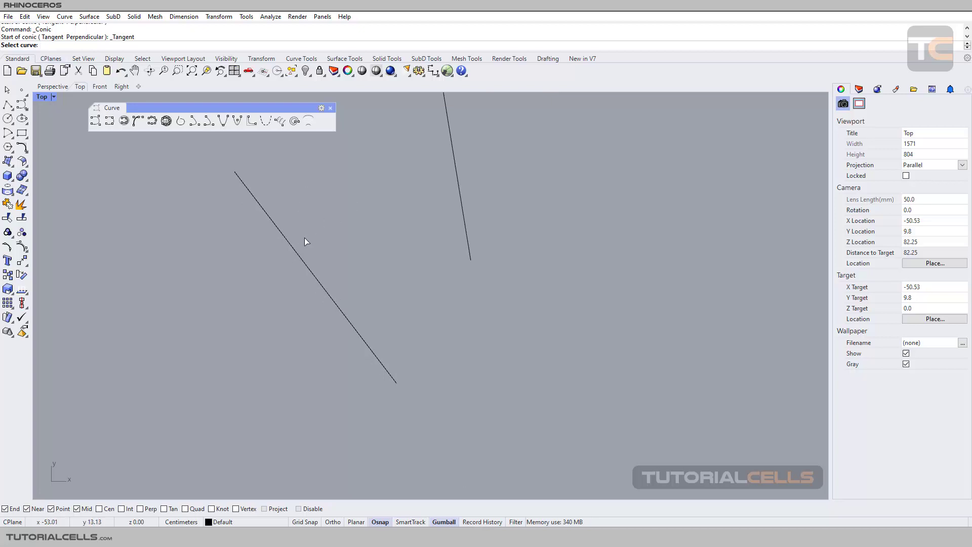
- Draw a conic tangent to the diagonal line, ending at a free point on the right, and select it
{"action": "left_click", "coordinate": [290, 244]}
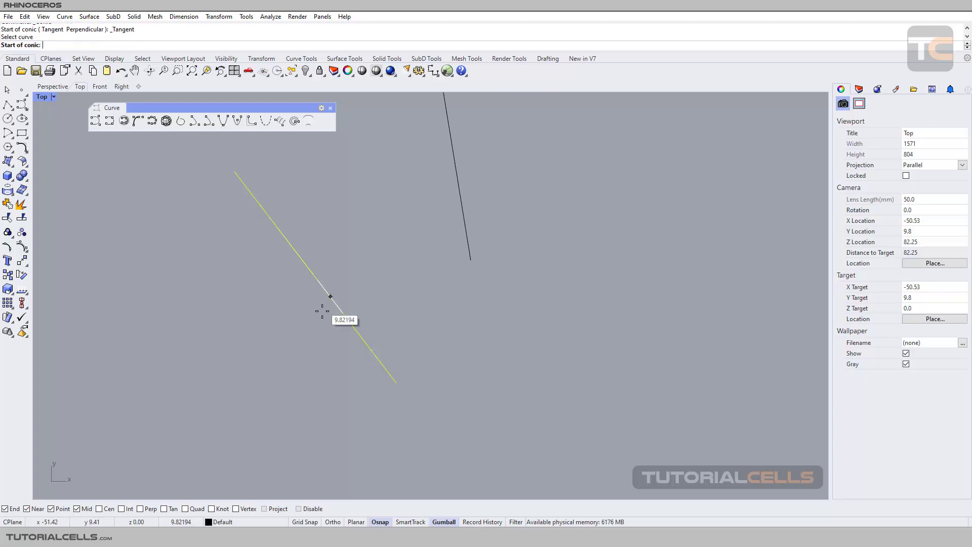
{"action": "left_click", "coordinate": [338, 310]}
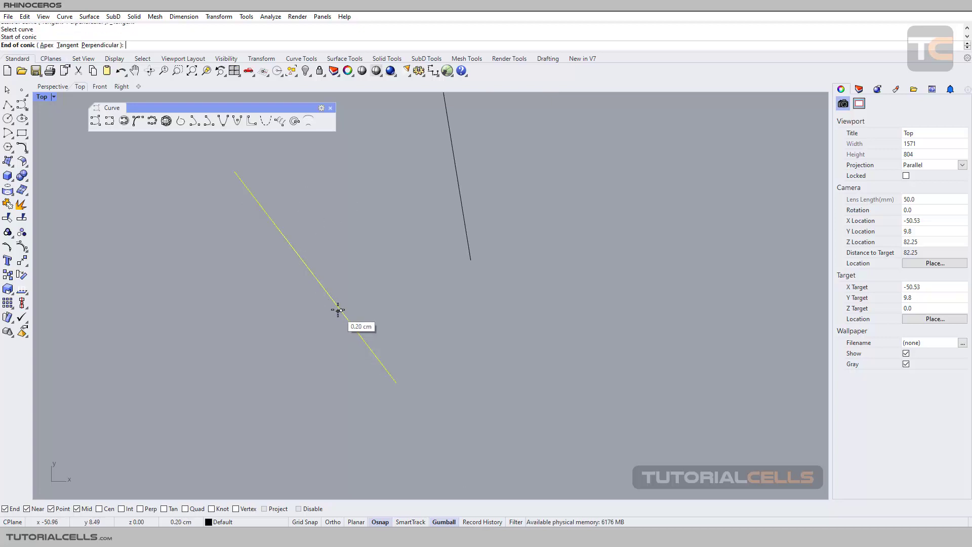
{"action": "left_click", "coordinate": [377, 206]}
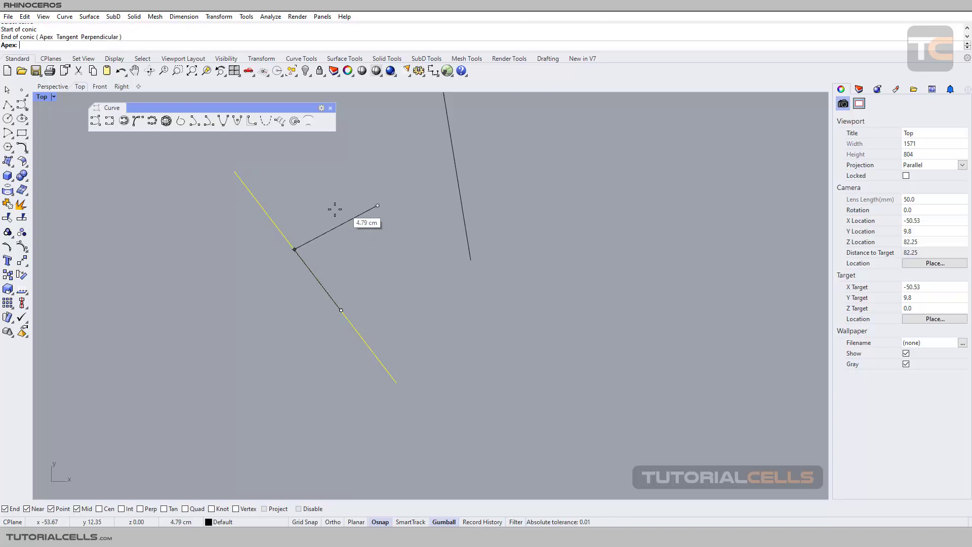
{"action": "left_click", "coordinate": [258, 202]}
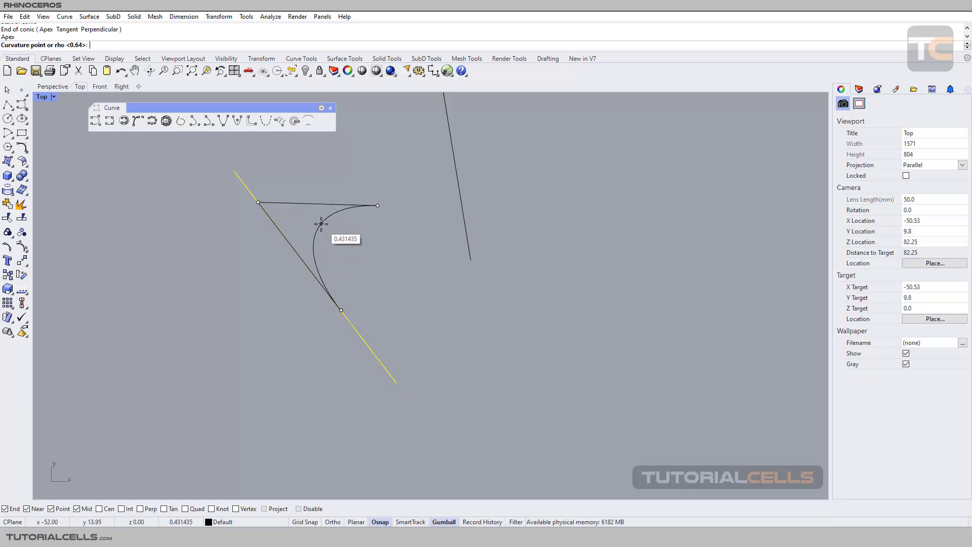
{"action": "left_click", "coordinate": [298, 211]}
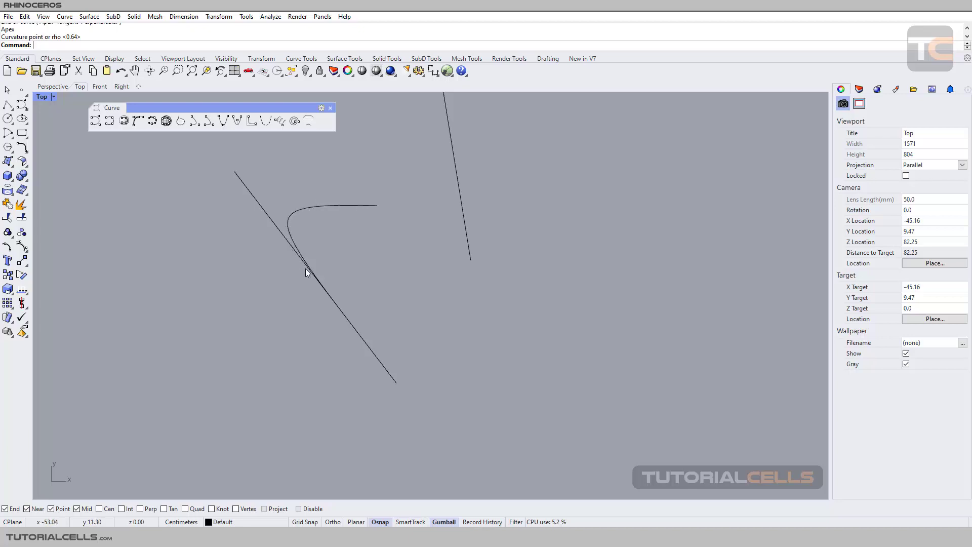
{"action": "left_click", "coordinate": [334, 206]}
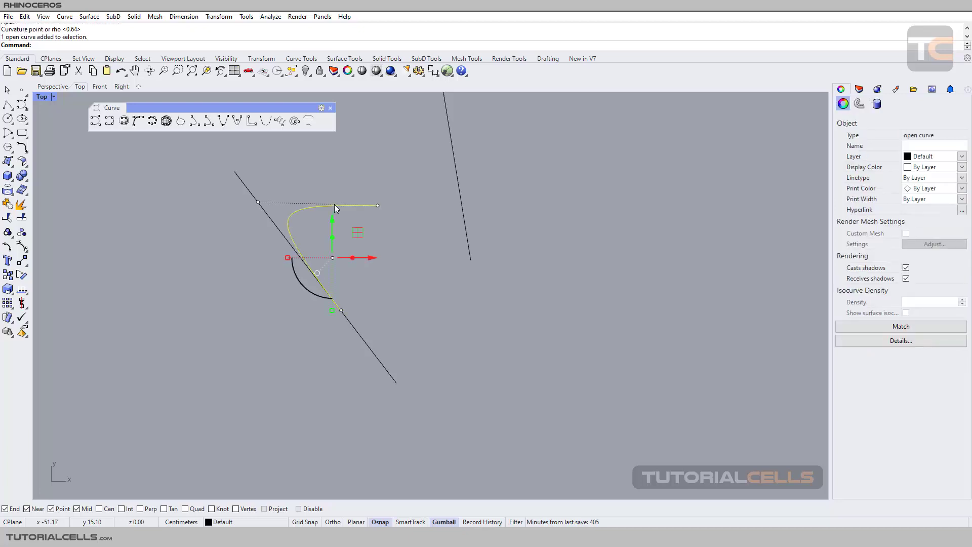
- Delete the trial tangent conic and recentre the view on the two lines
{"action": "key", "text": "Delete"}
{"action": "scroll", "coordinate": [363, 201], "scroll_direction": "down", "scroll_amount": 5}
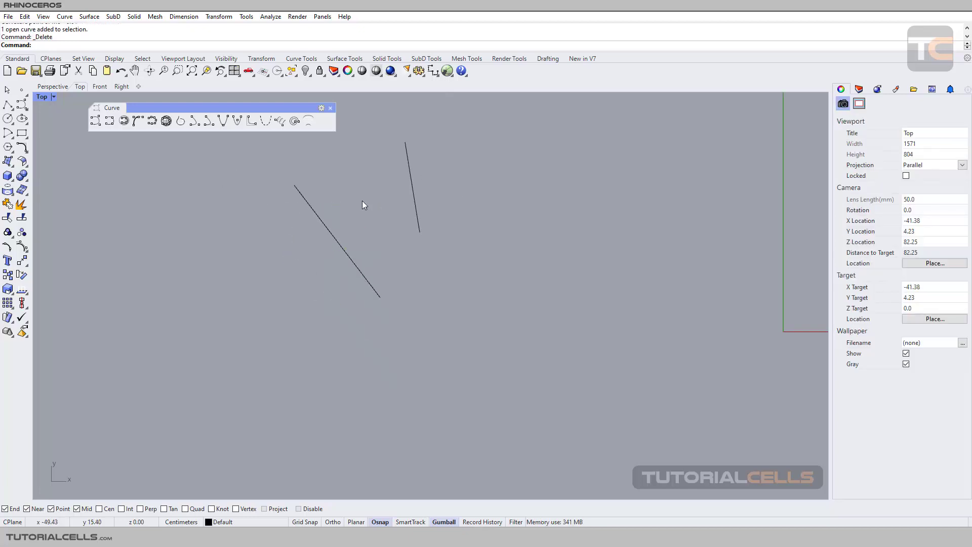
{"action": "scroll", "coordinate": [363, 201], "scroll_direction": "up", "scroll_amount": 5}
{"action": "right_click_drag", "start_coordinate": [382, 230], "coordinate": [376, 207]}
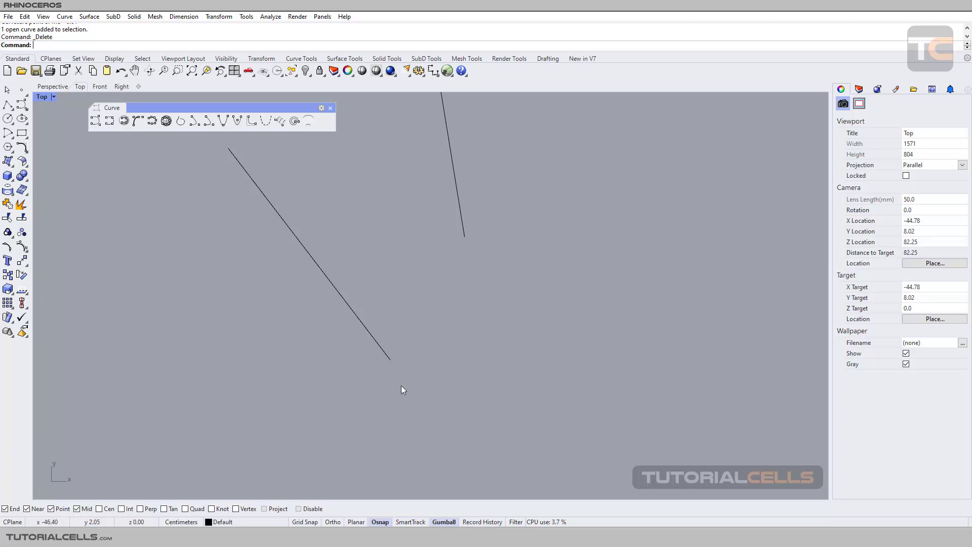
{"action": "right_click_drag", "start_coordinate": [377, 242], "coordinate": [371, 218]}
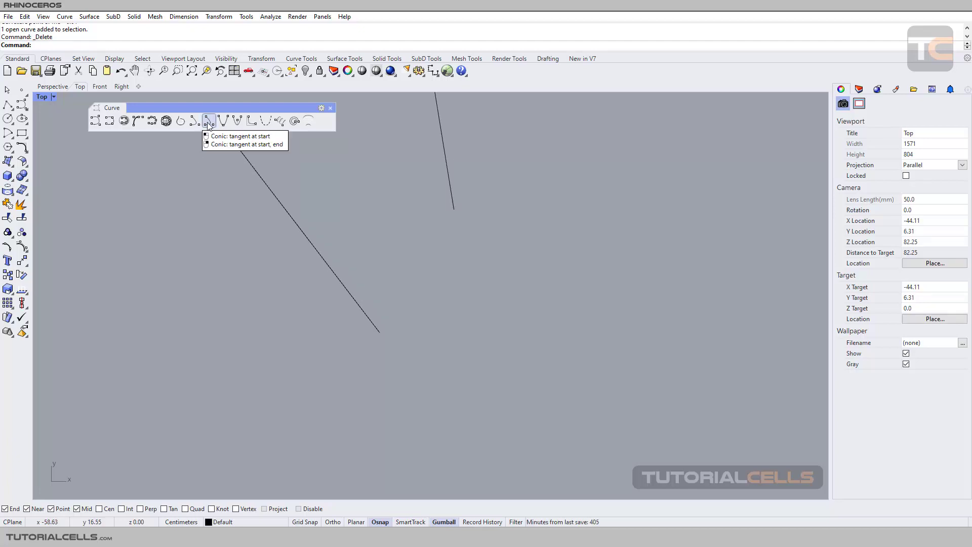
- Draw a conic tangent to both lines, from the diagonal's lower end to the steep line's lower end
{"action": "left_click", "coordinate": [208, 123]}
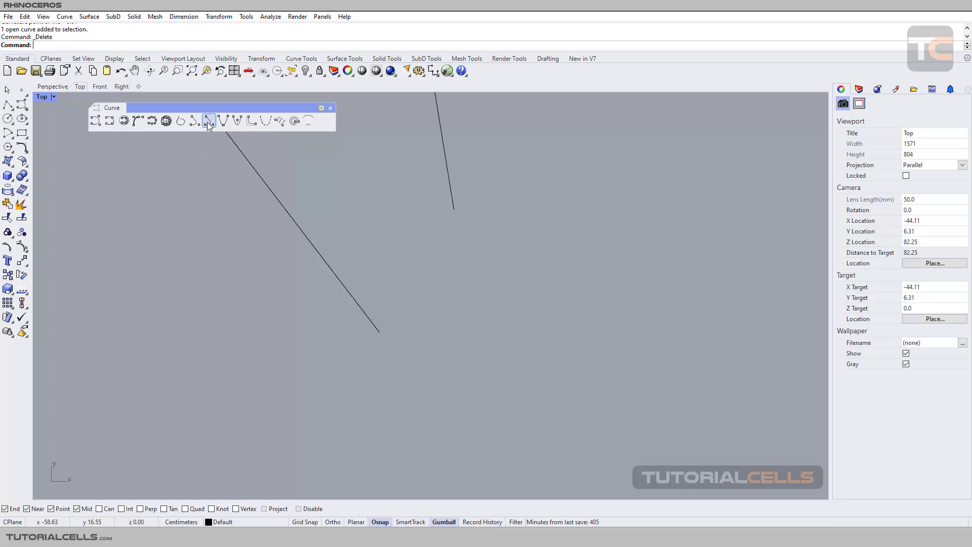
{"action": "left_click", "coordinate": [344, 287]}
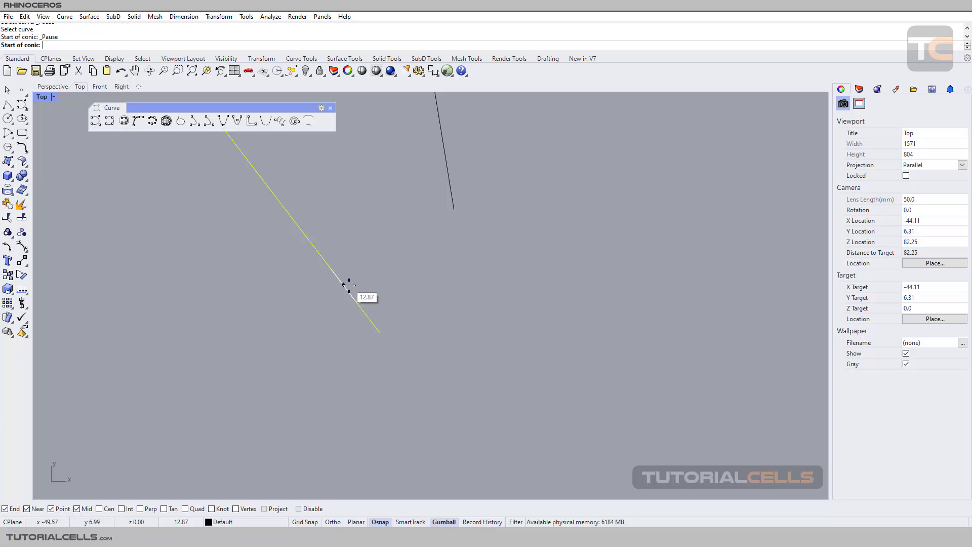
{"action": "left_click", "coordinate": [385, 331]}
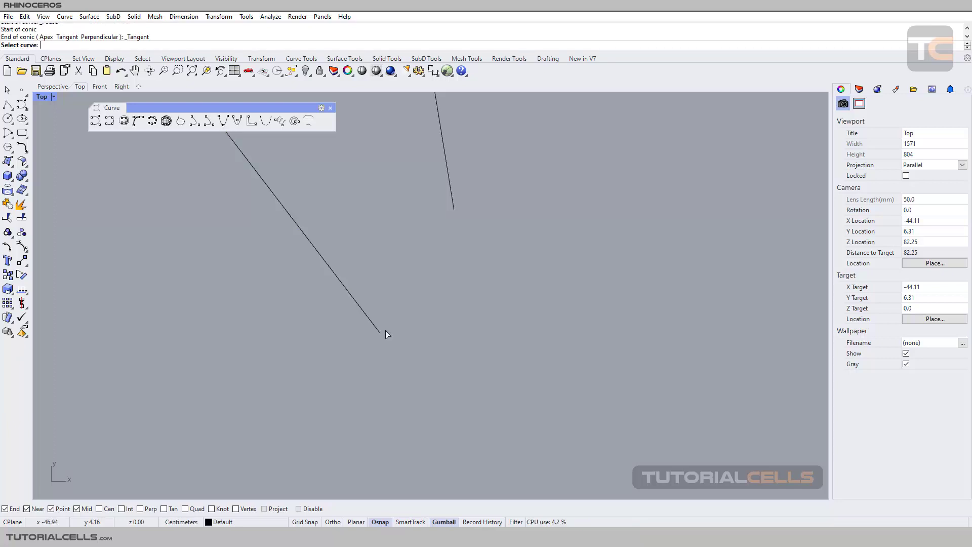
{"action": "key", "text": "Up"}
{"action": "key", "text": "Up"}
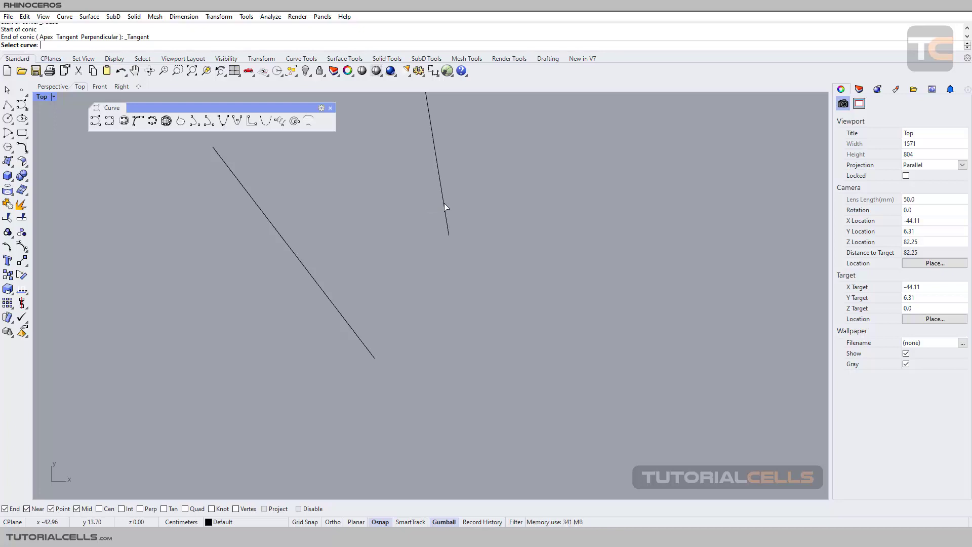
{"action": "left_click", "coordinate": [445, 207]}
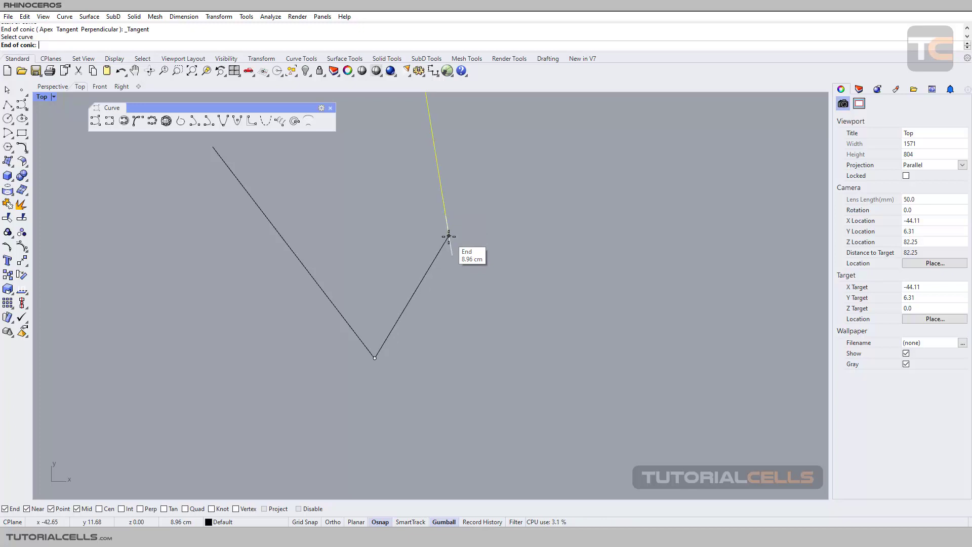
{"action": "left_click", "coordinate": [449, 237]}
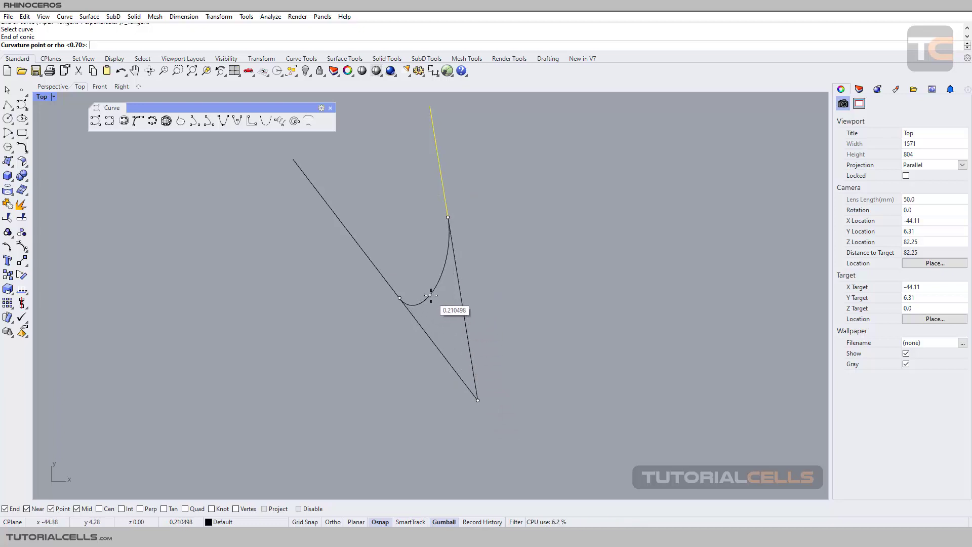
{"action": "left_click", "coordinate": [448, 301]}
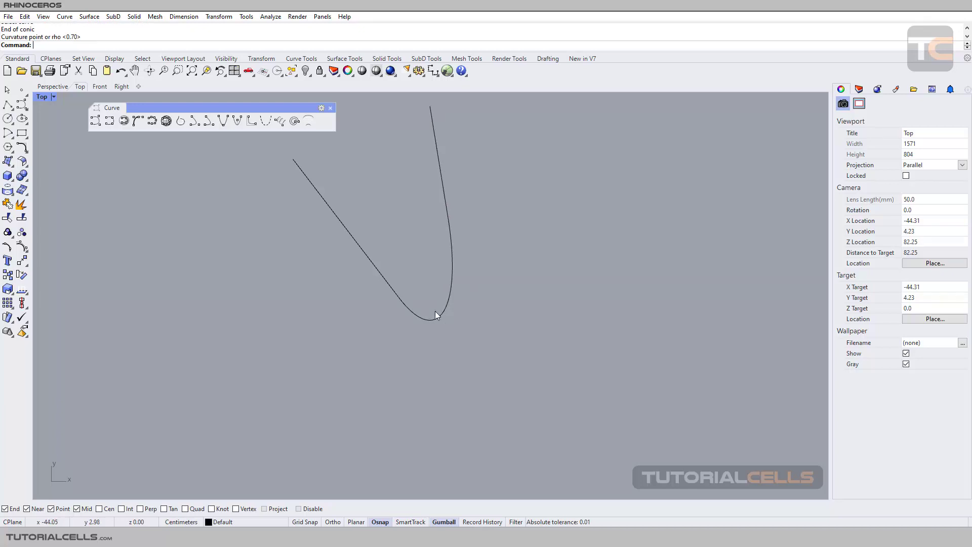
{"action": "left_click", "coordinate": [437, 315]}
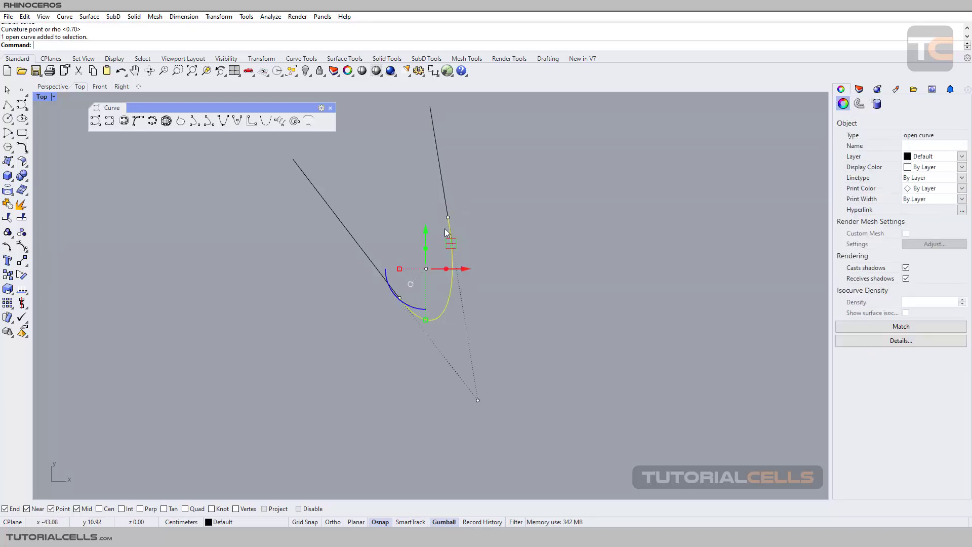
{"action": "key", "text": "Escape"}
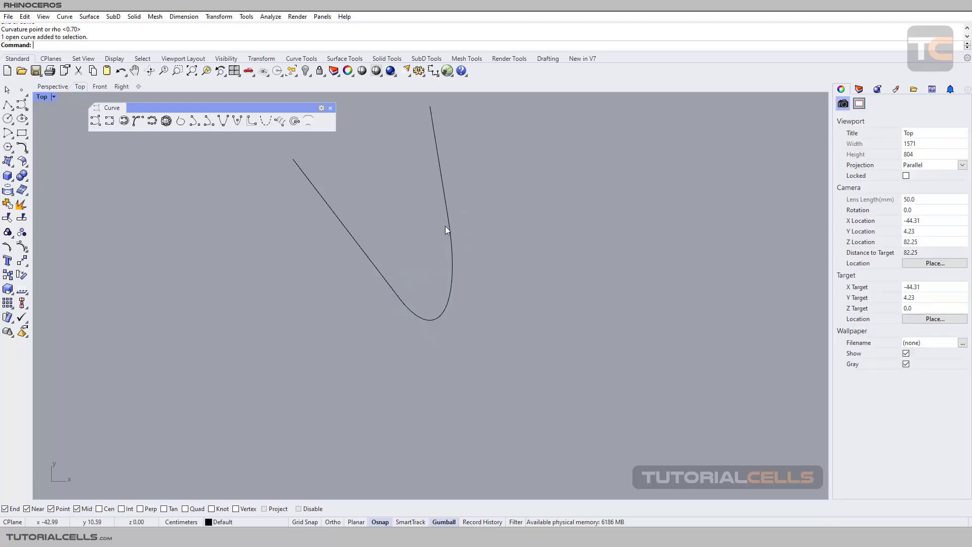
{"action": "left_click", "coordinate": [441, 174]}
{"action": "key", "text": "Escape"}
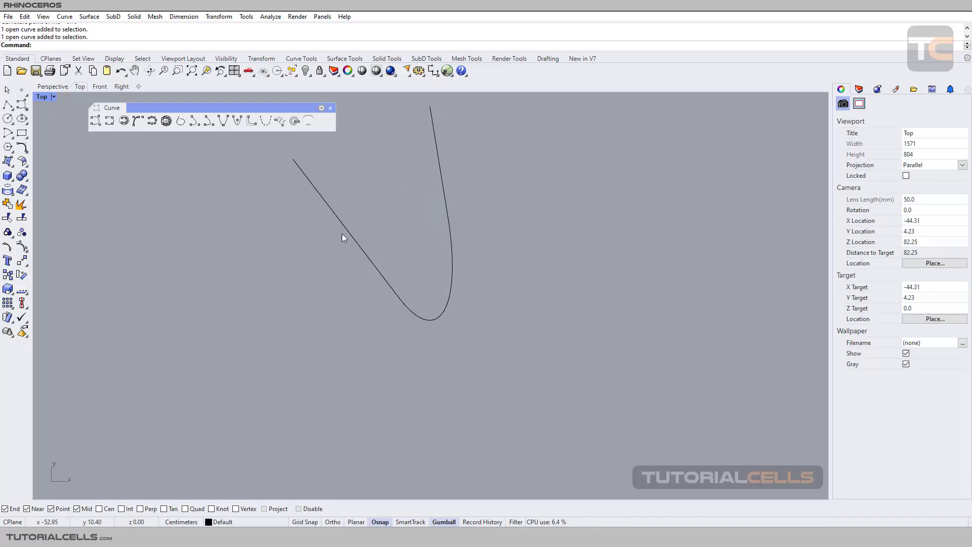
{"action": "right_click_drag", "start_coordinate": [413, 157], "coordinate": [359, 164]}
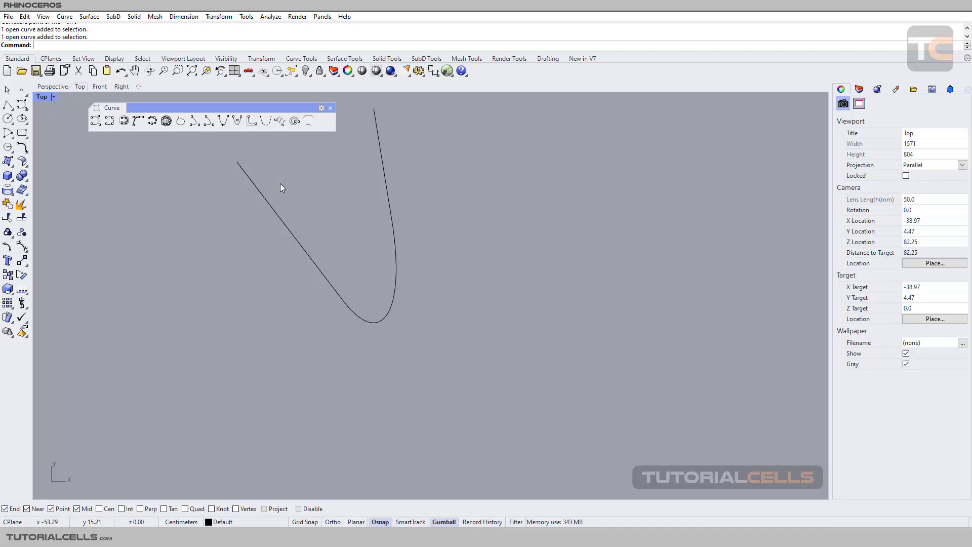
{"action": "scroll", "coordinate": [288, 189], "scroll_direction": "up", "scroll_amount": 2}
{"action": "scroll", "coordinate": [287, 187], "scroll_direction": "down", "scroll_amount": 1}
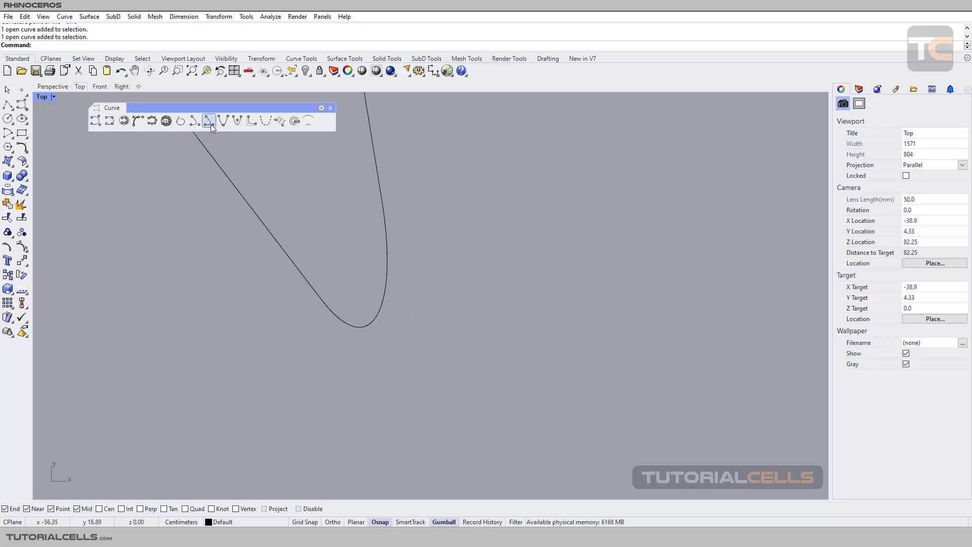